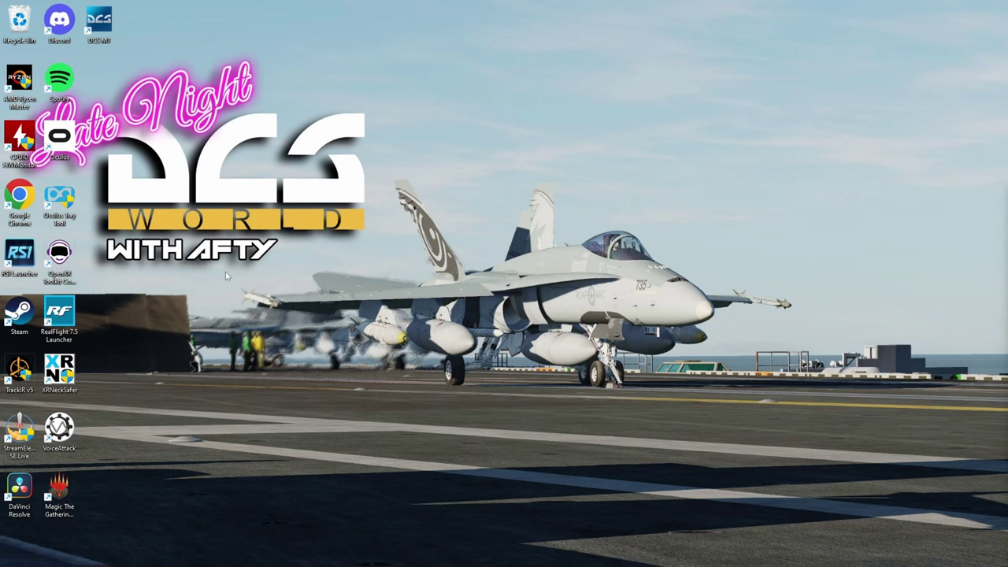
# Step: Open the Oculus app and review the Public Test Channel option and the general settings, including the OpenXR runtime
pyautogui.doubleClick(66, 147)
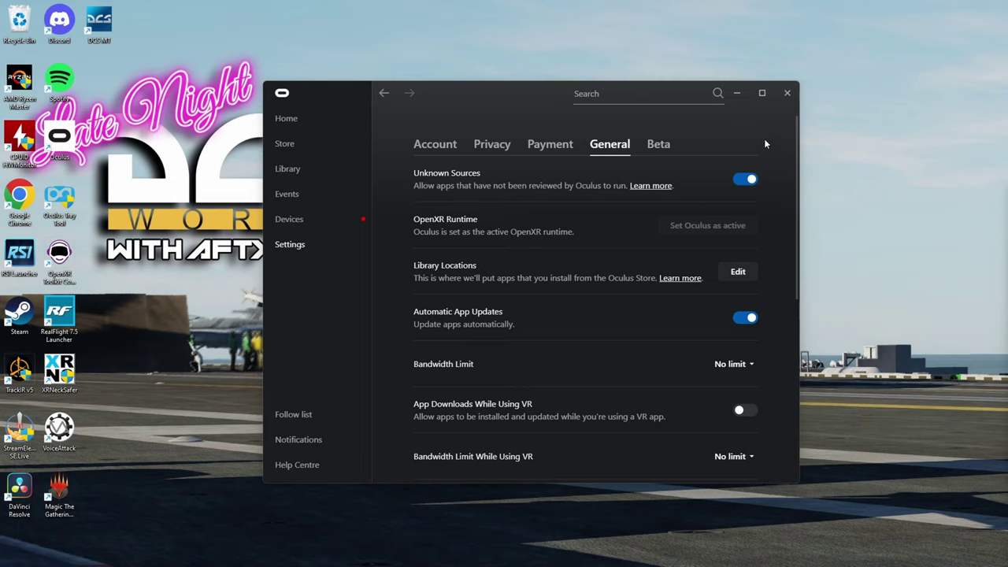
pyautogui.click(662, 146)
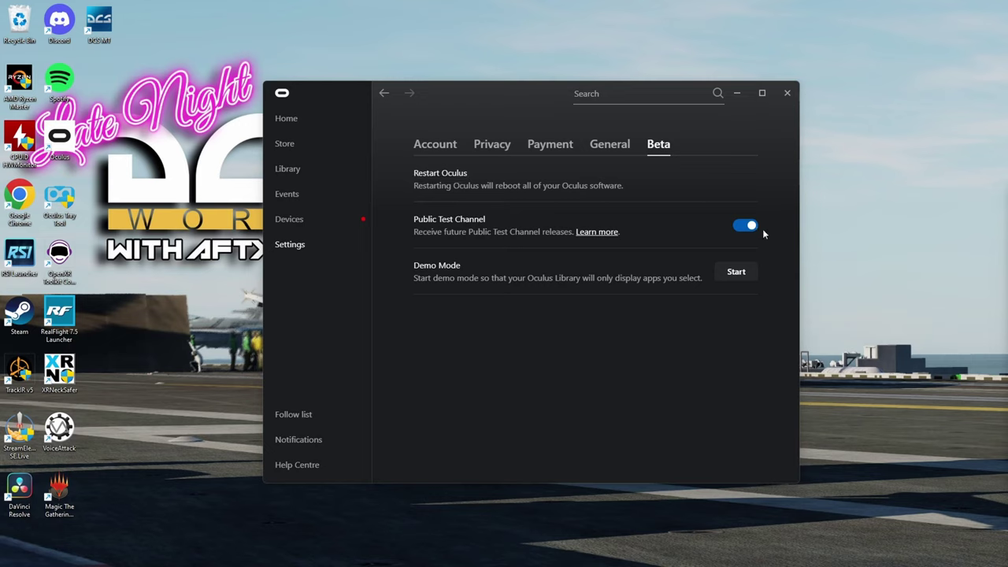
pyautogui.click(611, 144)
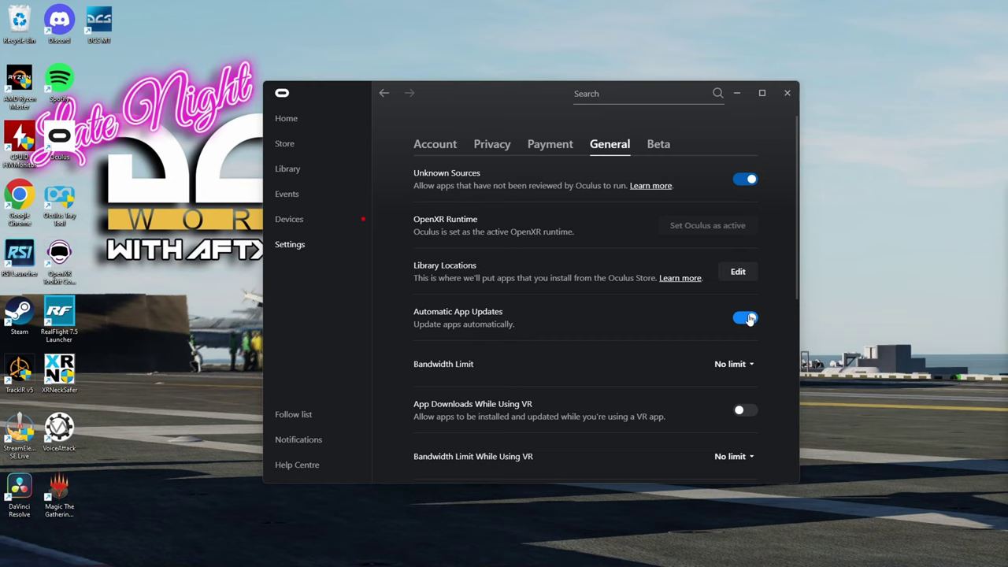
# Step: Review the refresh rate and rendering resolution in the Quest 2 and Touch graphics preferences, accept them and close the Oculus app
pyautogui.click(286, 225)
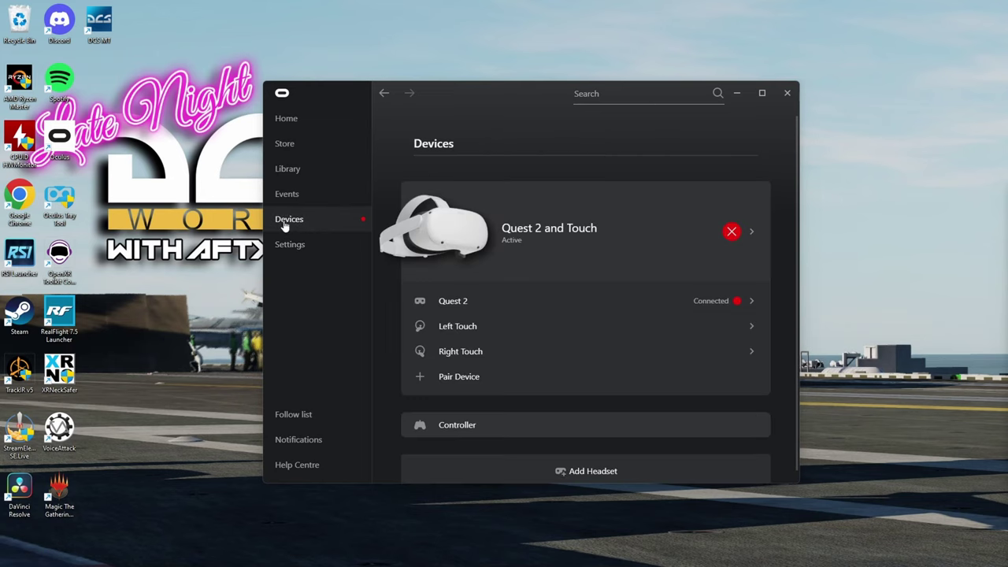
pyautogui.click(752, 235)
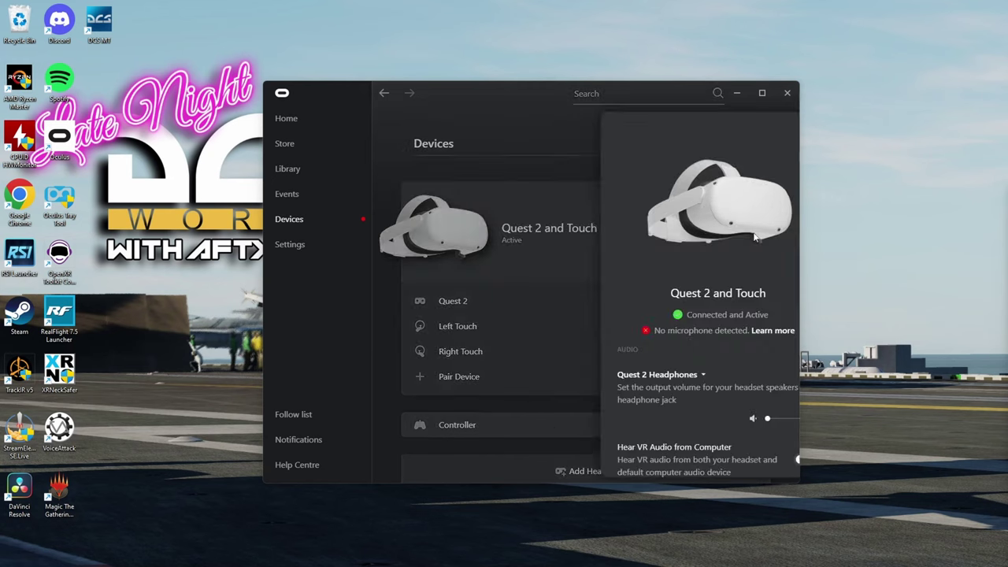
pyautogui.scroll(-2, 755, 231)
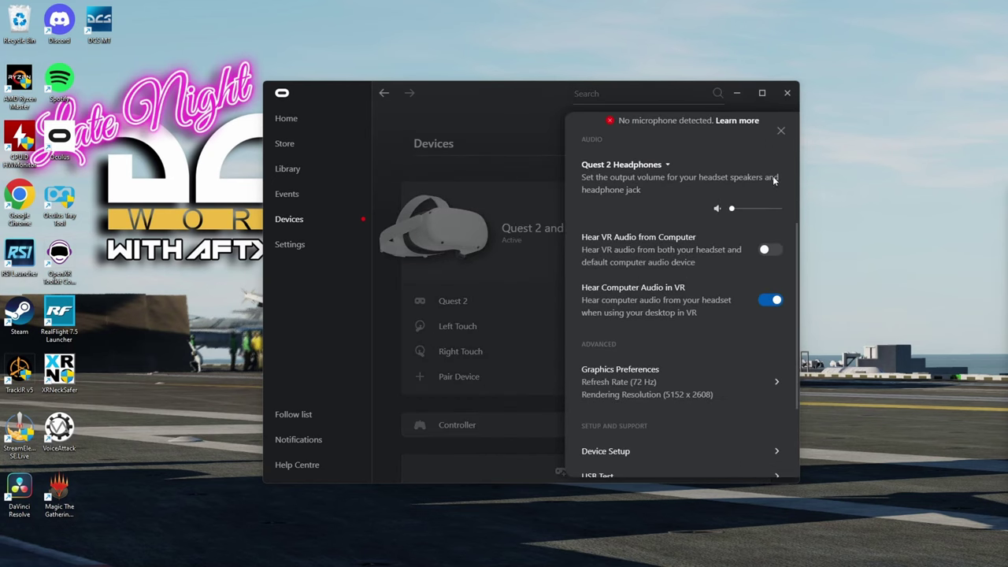
pyautogui.scroll(-3, 770, 167)
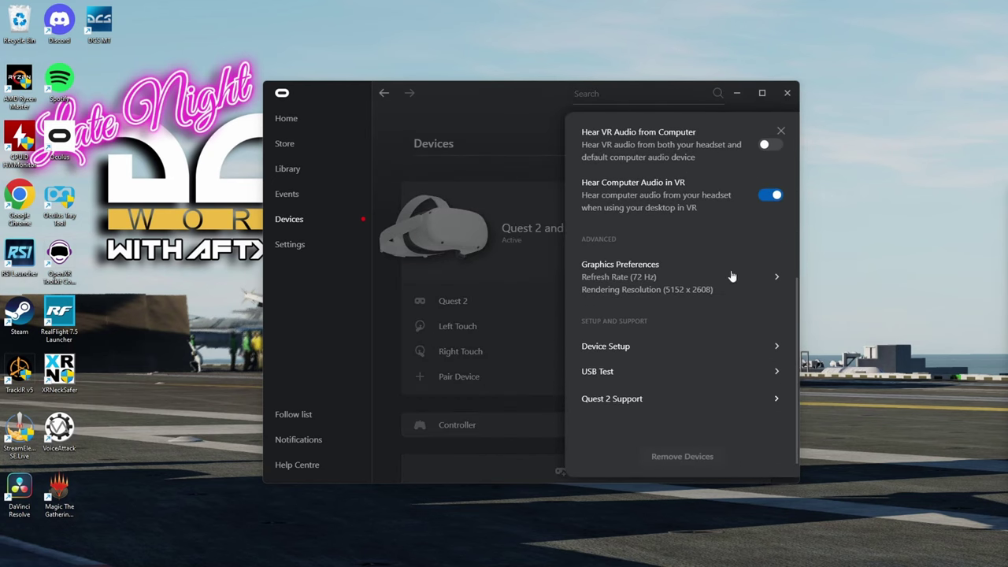
pyautogui.click(775, 277)
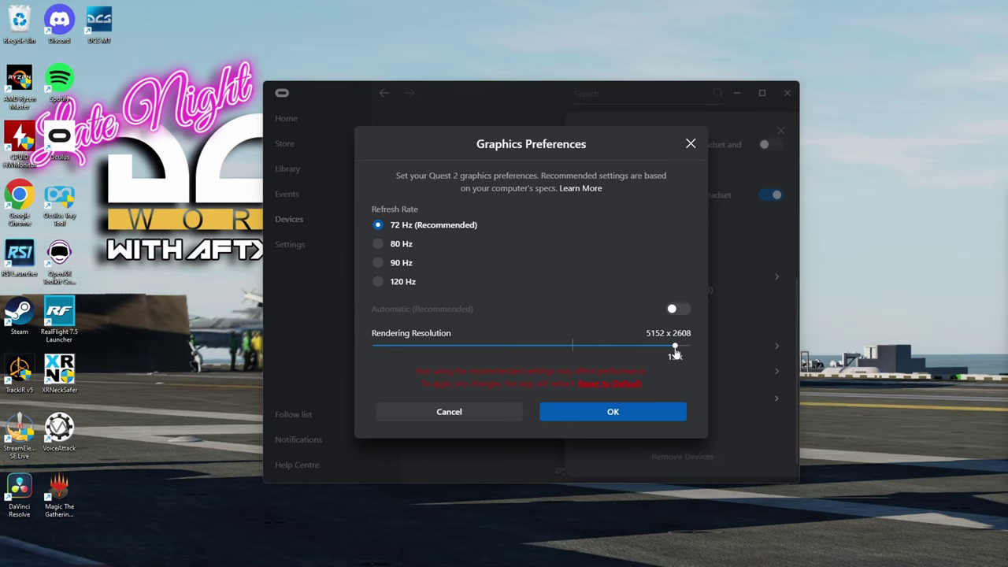
pyautogui.click(614, 413)
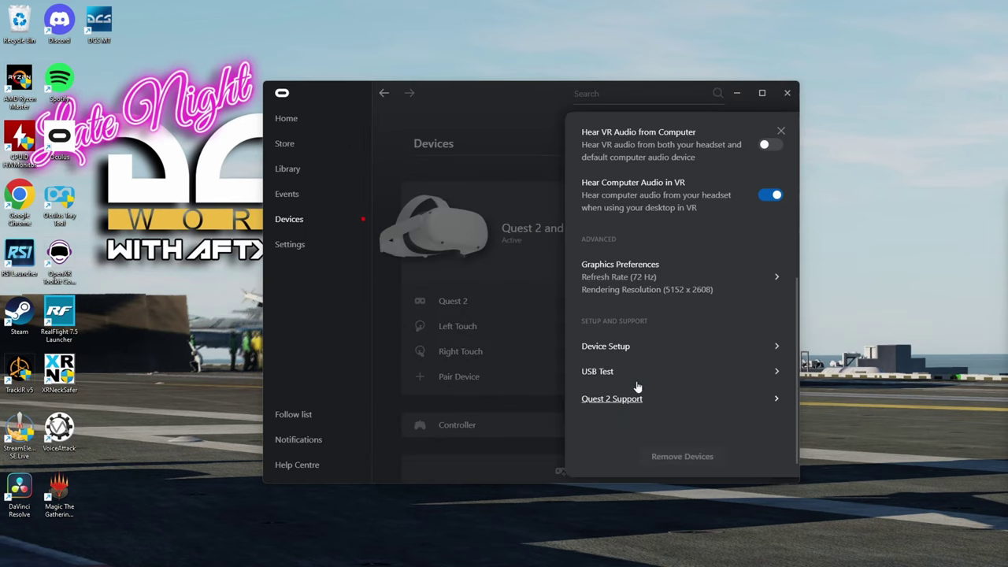
pyautogui.click(781, 130)
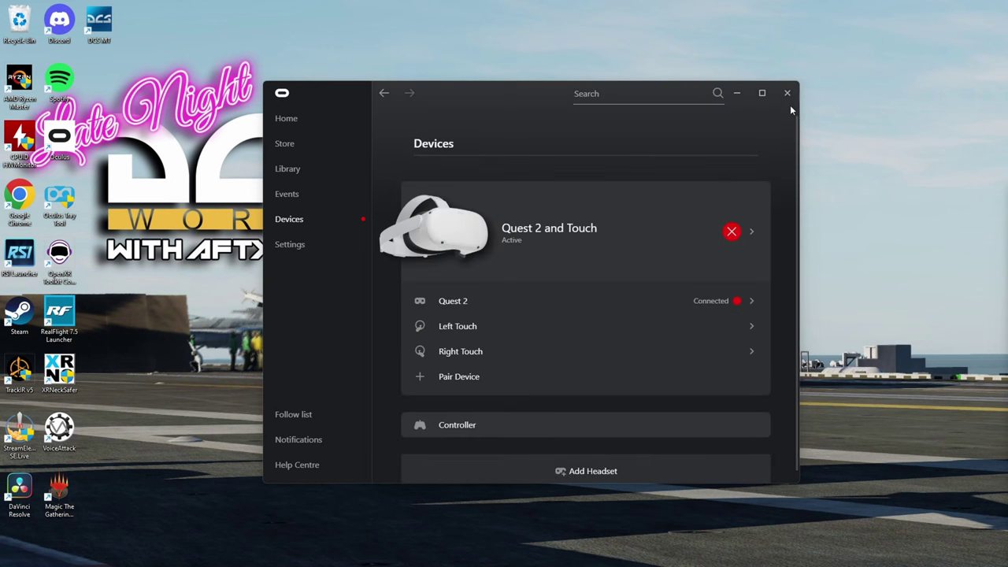
pyautogui.click(787, 93)
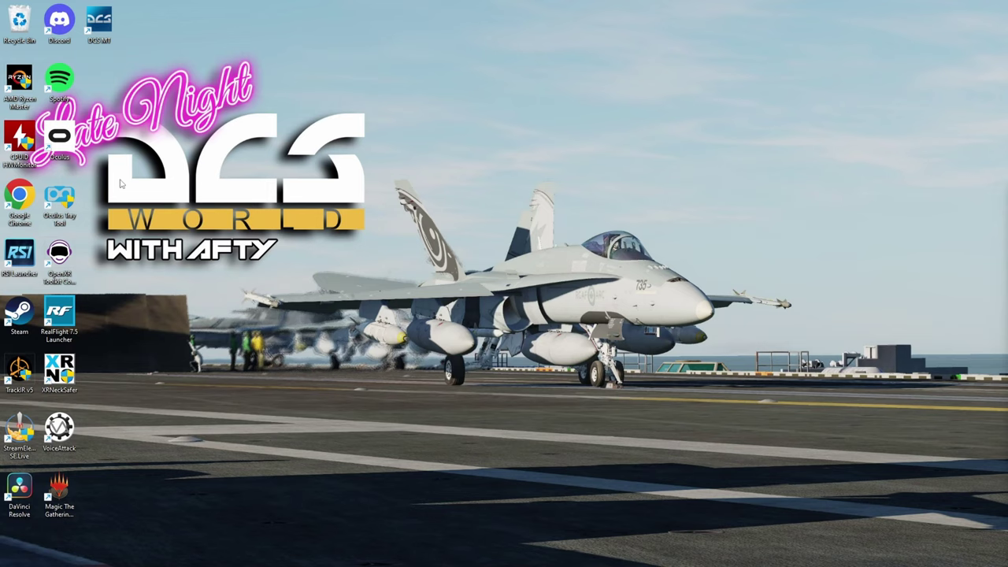
# Step: Switch to Chrome, view the Downloads section of the OpenXR Toolkit site, and minimize the browser
pyautogui.moveTo(101, 181); pyautogui.dragTo(47, 225)
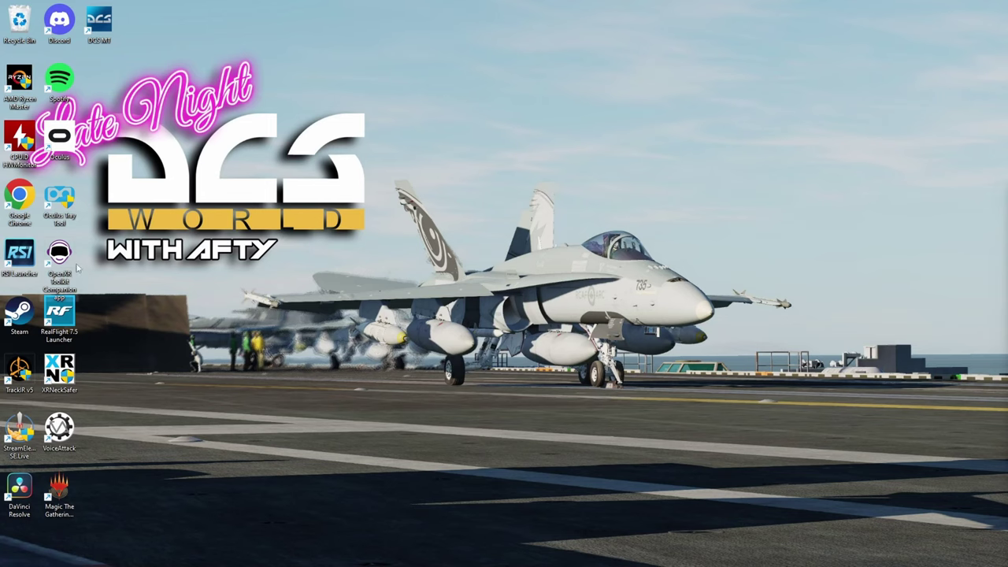
pyautogui.moveTo(110, 563)
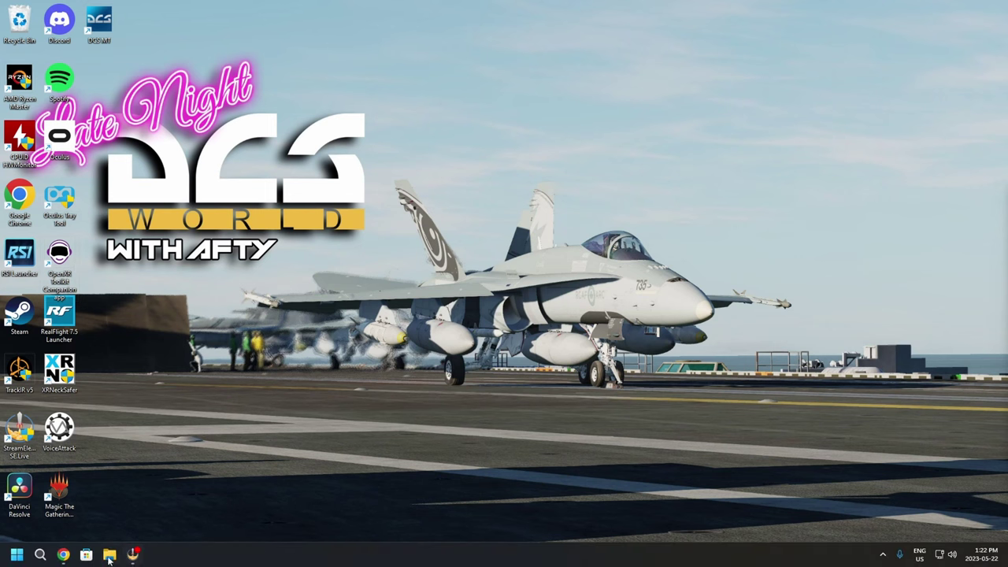
pyautogui.click(63, 555)
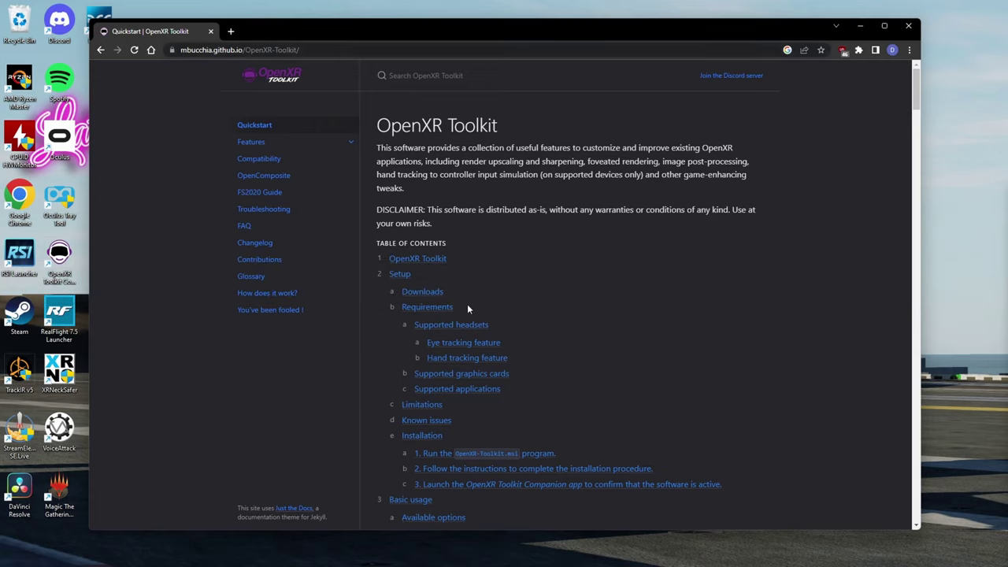
pyautogui.click(428, 293)
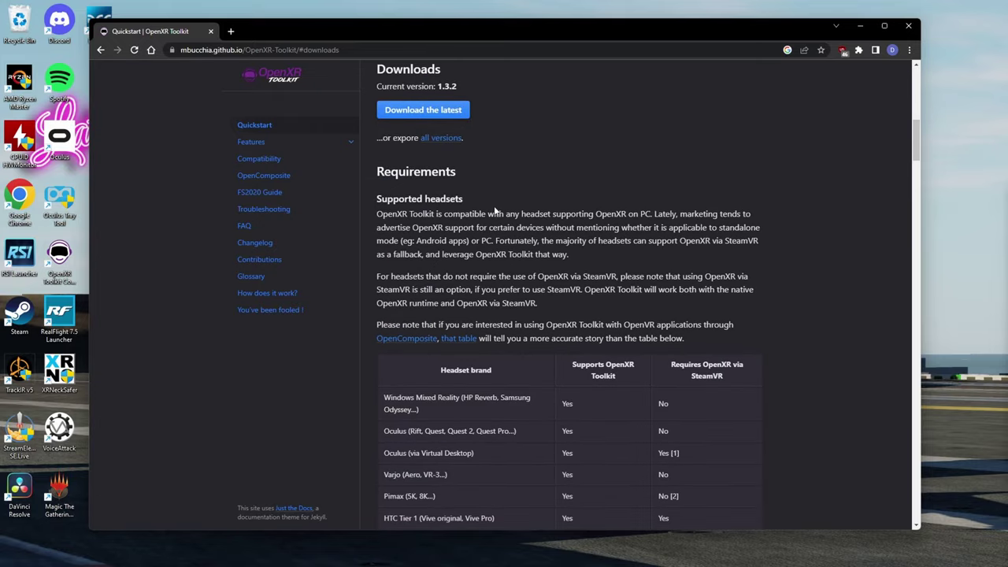
pyautogui.click(860, 26)
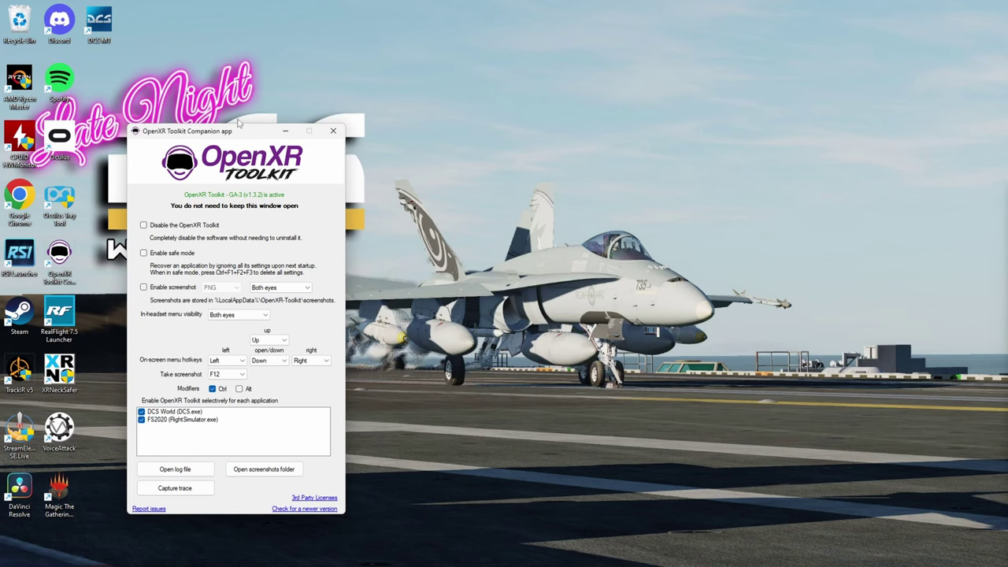
# Step: Review the on-screen menu hotkeys and modifiers in the OpenXR Toolkit Companion app, and close it
pyautogui.moveTo(240, 134); pyautogui.dragTo(252, 49)
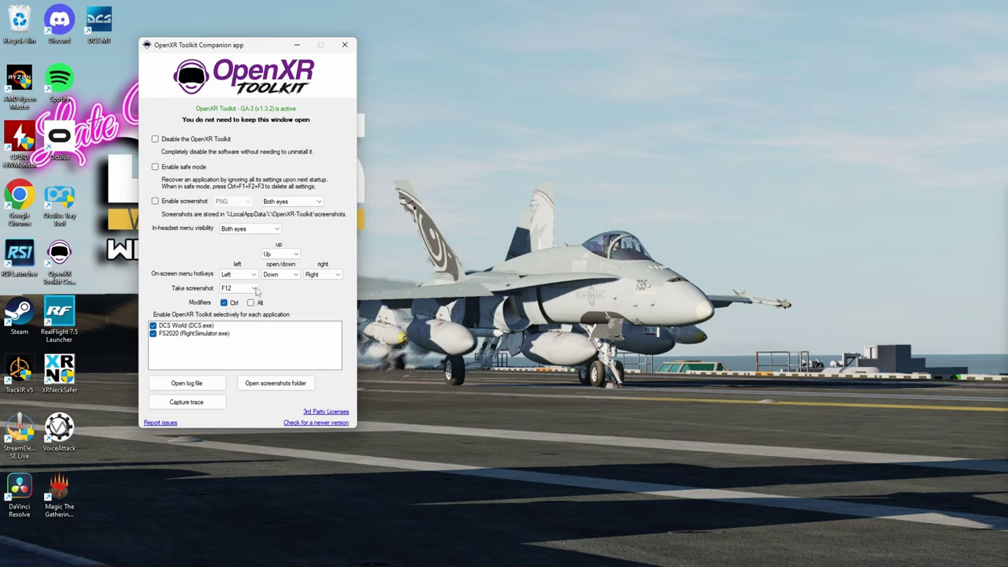
pyautogui.press('Tab')
pyautogui.press('Tab')
pyautogui.press('Tab')
pyautogui.press('Tab')
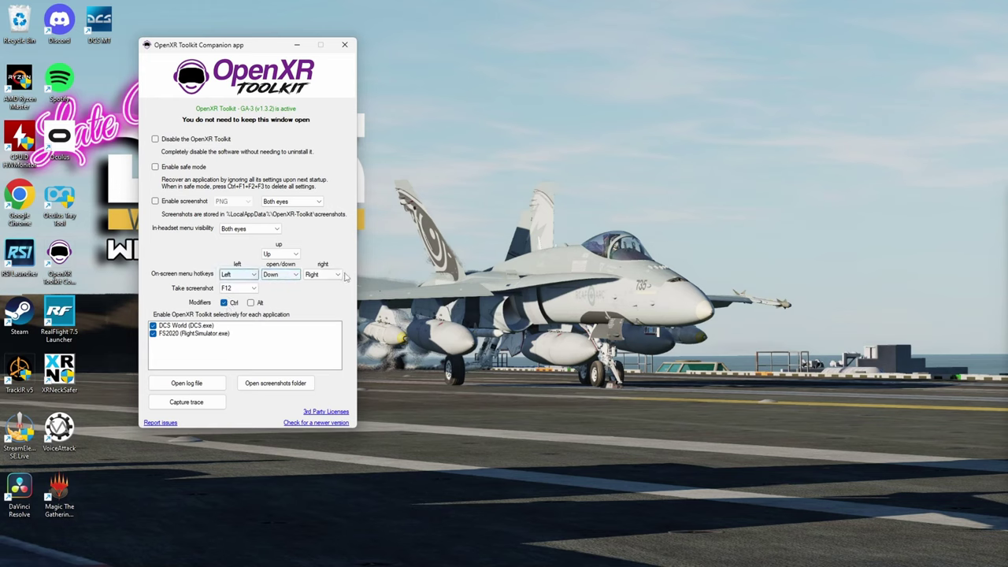
pyautogui.press('Tab')
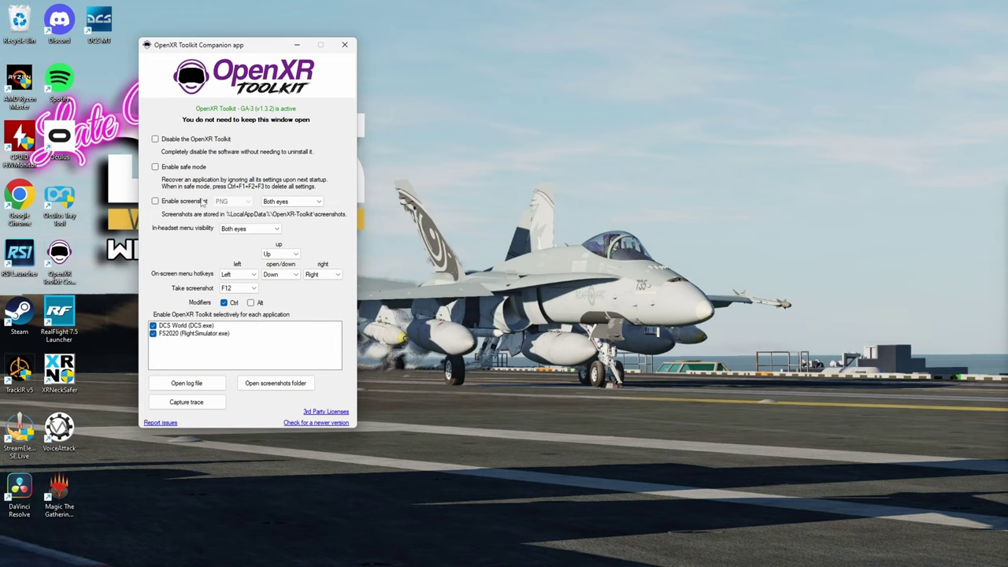
pyautogui.hotkey('alt', 'F4')
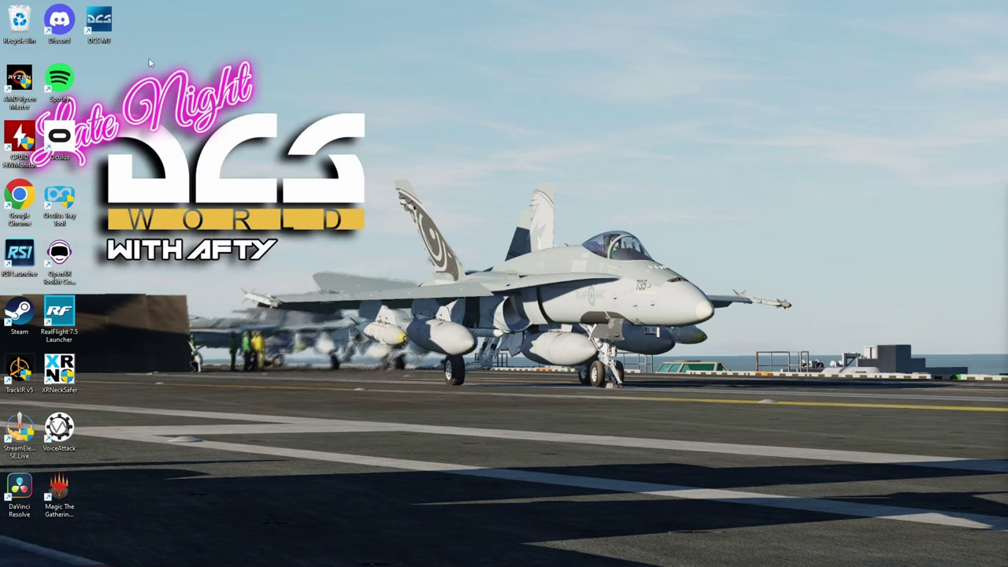
# Step: Open the properties of the DCS MT desktop shortcut and inspect the bin-mt folder in its Start in and Target paths
pyautogui.rightClick(107, 36)
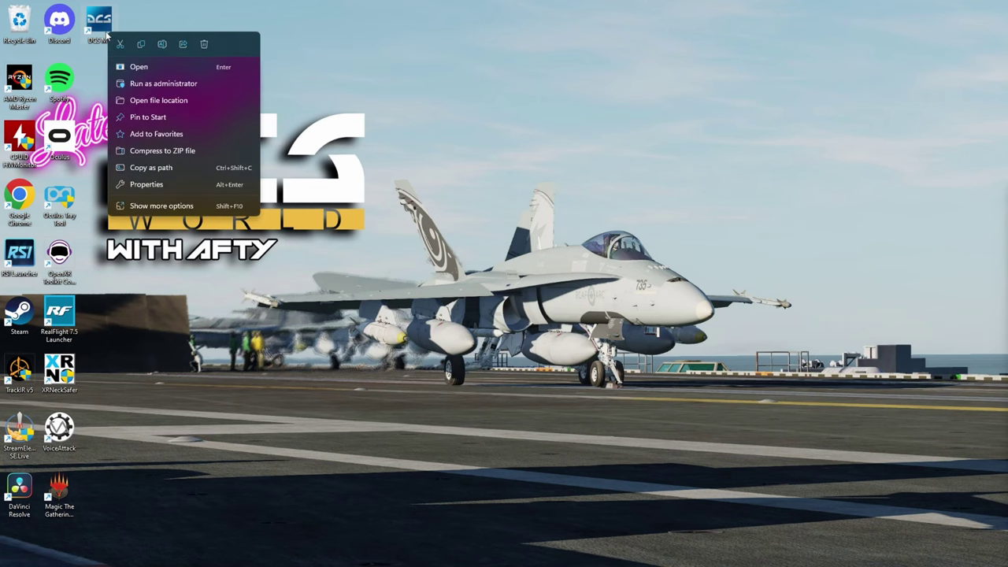
pyautogui.click(147, 185)
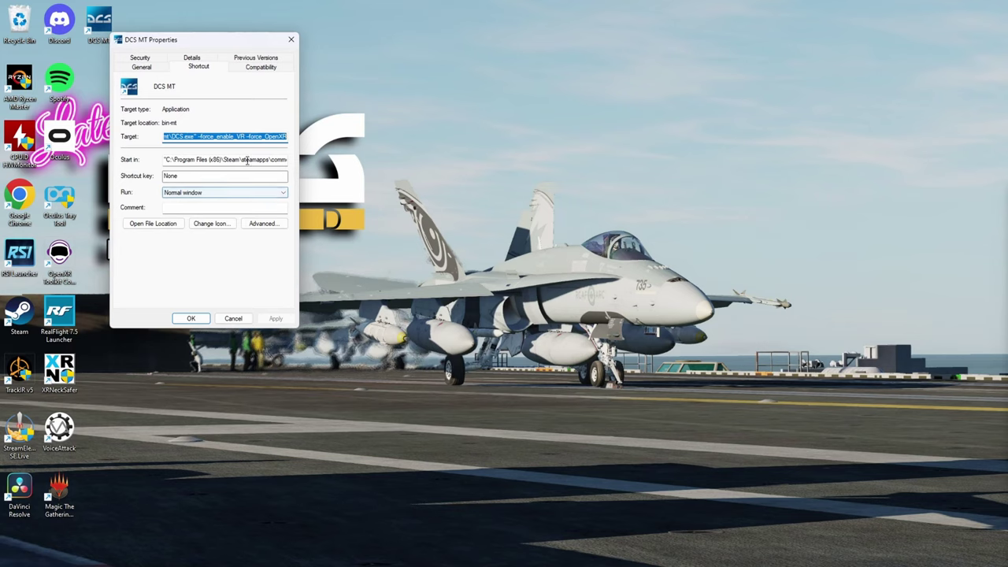
pyautogui.moveTo(224, 161); pyautogui.dragTo(259, 160)
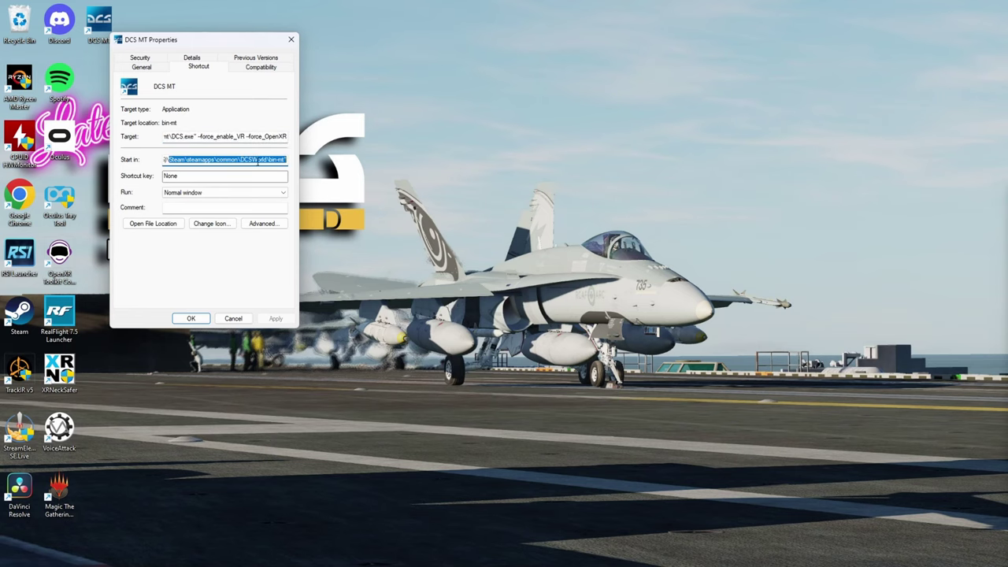
pyautogui.click(190, 137)
pyautogui.moveTo(172, 137); pyautogui.dragTo(164, 137)
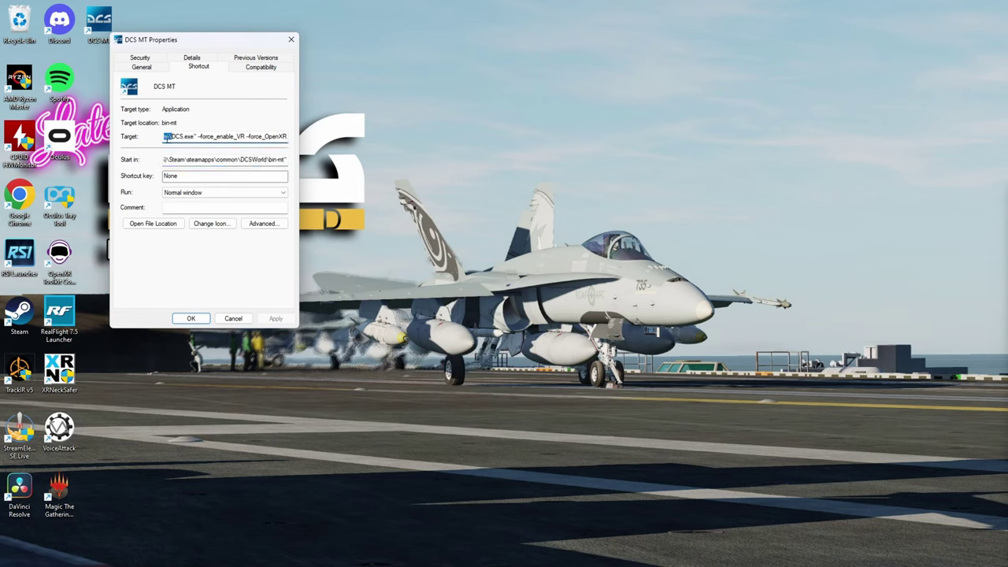
pyautogui.press('Left')
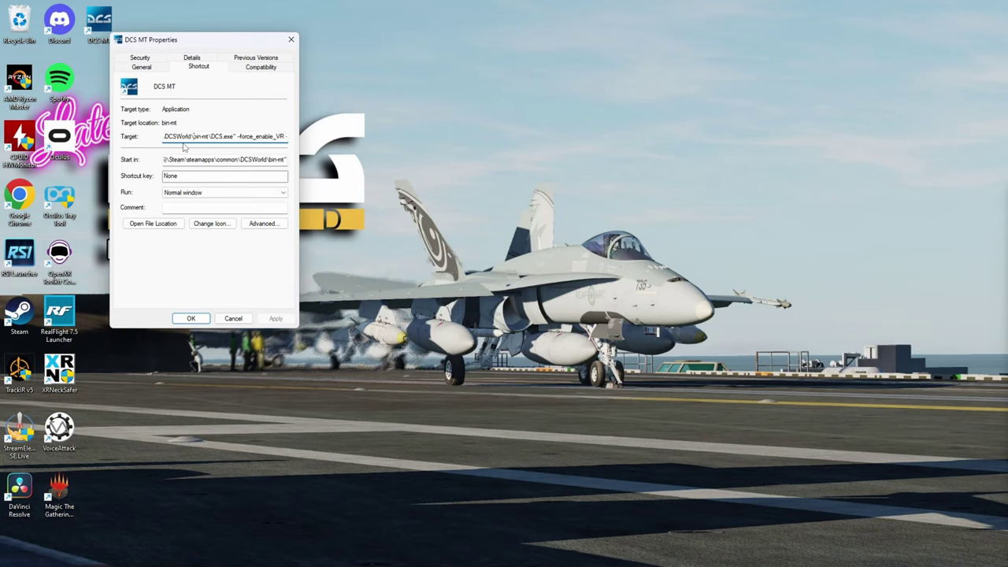
# Step: Examine the --force_enable_VR and --force_OpenXR arguments in the shortcut's target, and close its properties
pyautogui.click(210, 137)
pyautogui.moveTo(210, 136); pyautogui.dragTo(230, 136)
pyautogui.moveTo(236, 136); pyautogui.dragTo(300, 138)
pyautogui.click(218, 136)
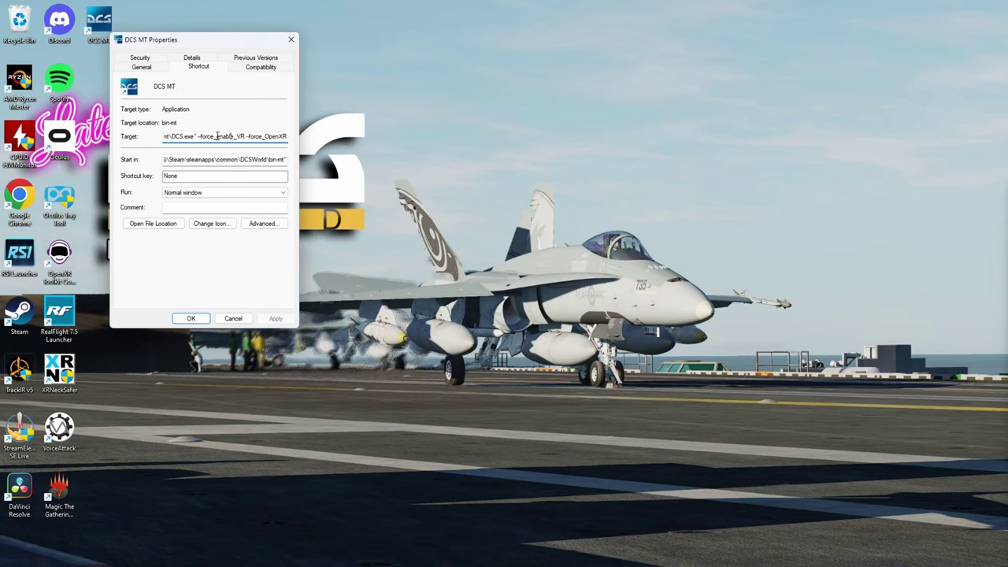
pyautogui.hotkey('ctrl', 'shift', 'Left')
pyautogui.moveTo(217, 137); pyautogui.dragTo(312, 138)
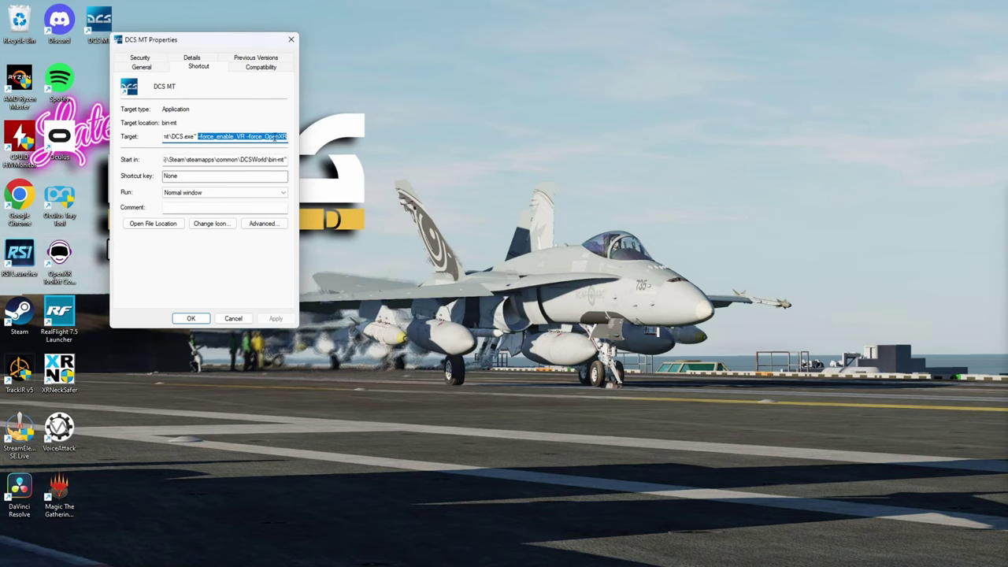
pyautogui.click(265, 136)
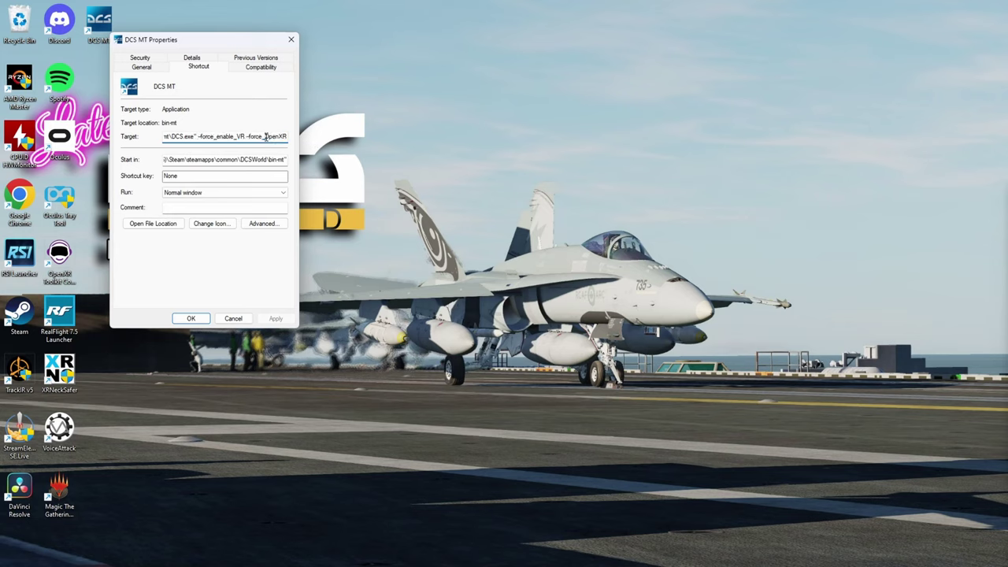
pyautogui.click(191, 319)
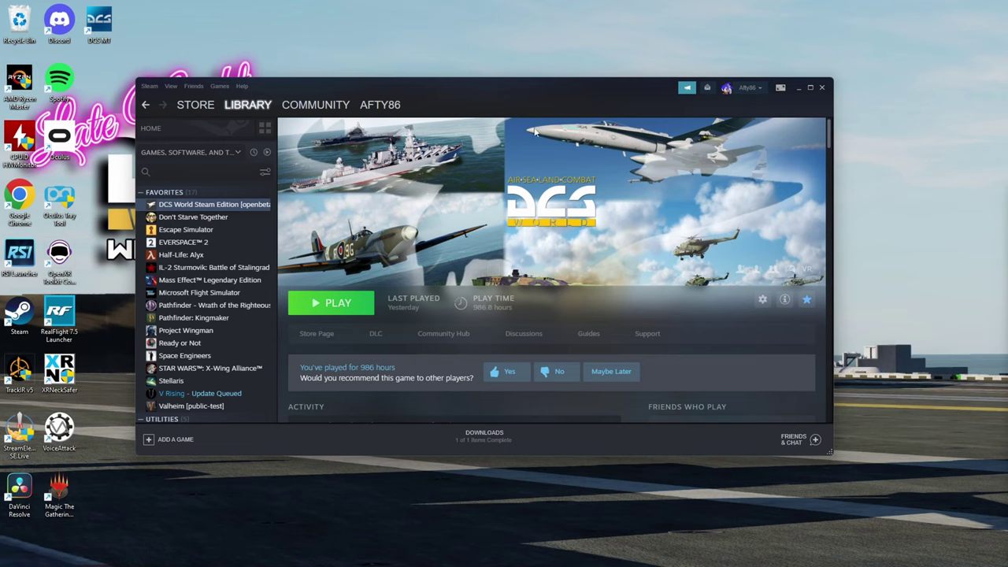
# Step: In Steam, open the properties of DCS World Steam Edition and check the arguments in its launch options
pyautogui.rightClick(181, 210)
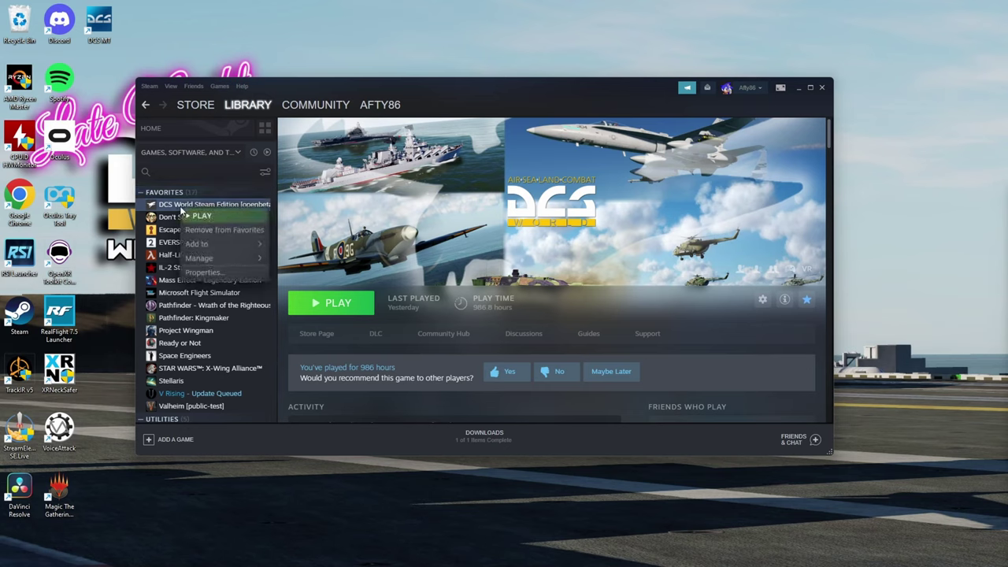
pyautogui.click(206, 273)
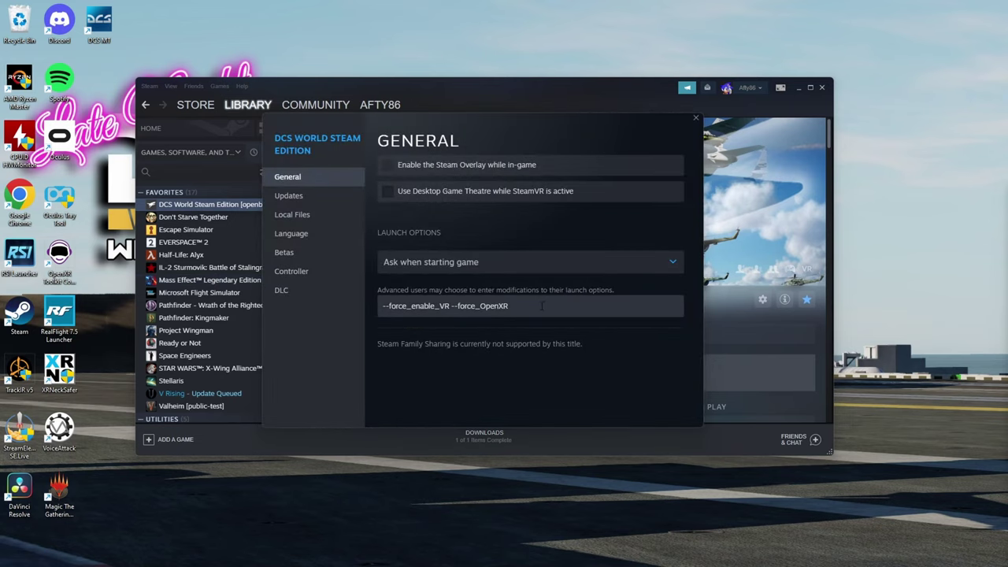
pyautogui.click(542, 306)
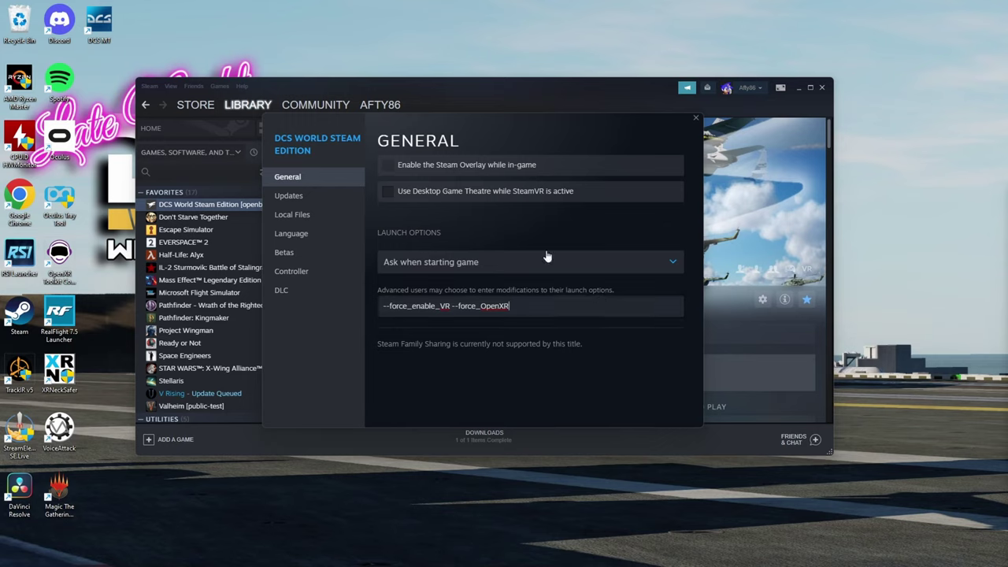
# Step: Try Play MT Preview as the game's launch option, and switch back to Ask when starting game
pyautogui.click(429, 263)
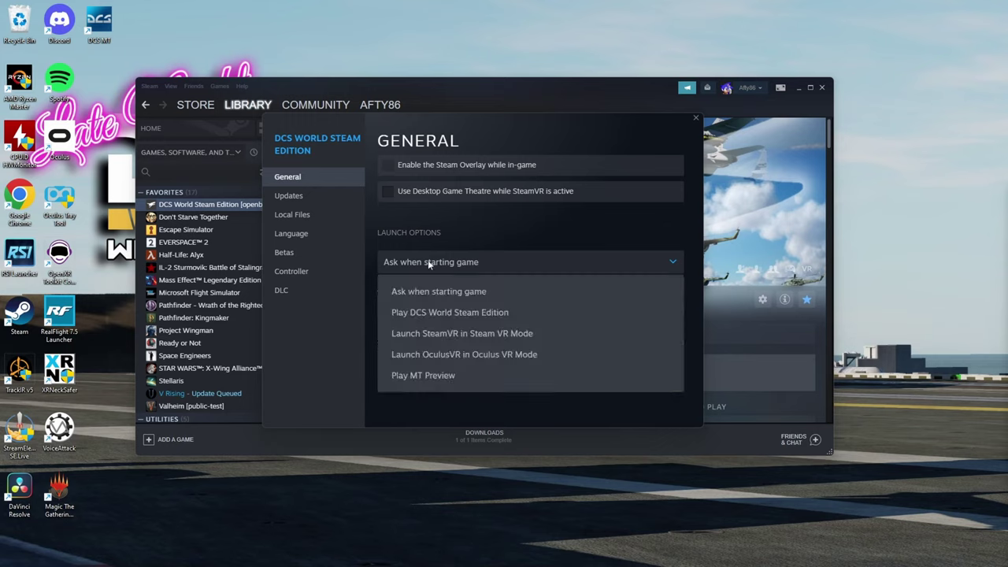
pyautogui.click(416, 385)
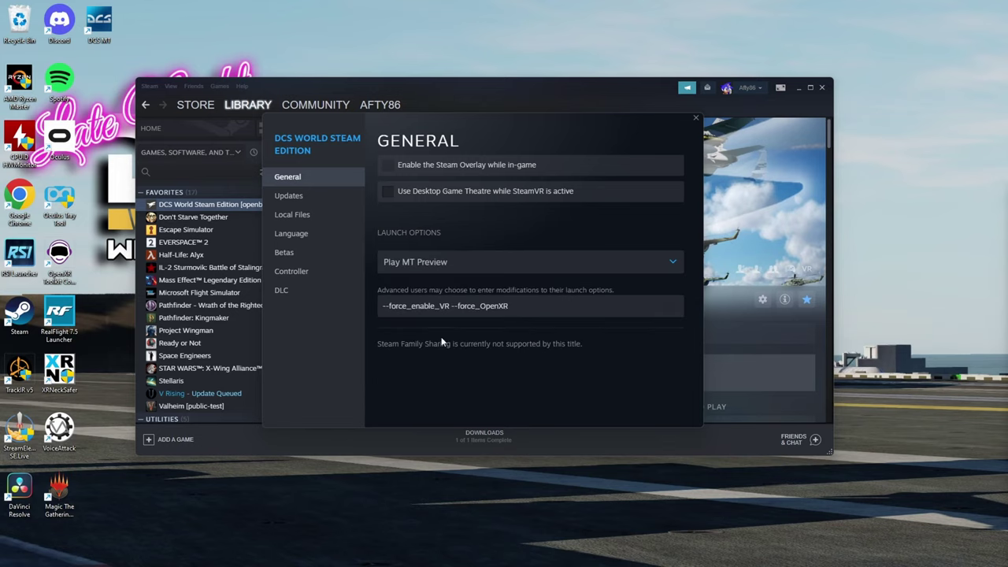
pyautogui.click(464, 270)
pyautogui.click(459, 290)
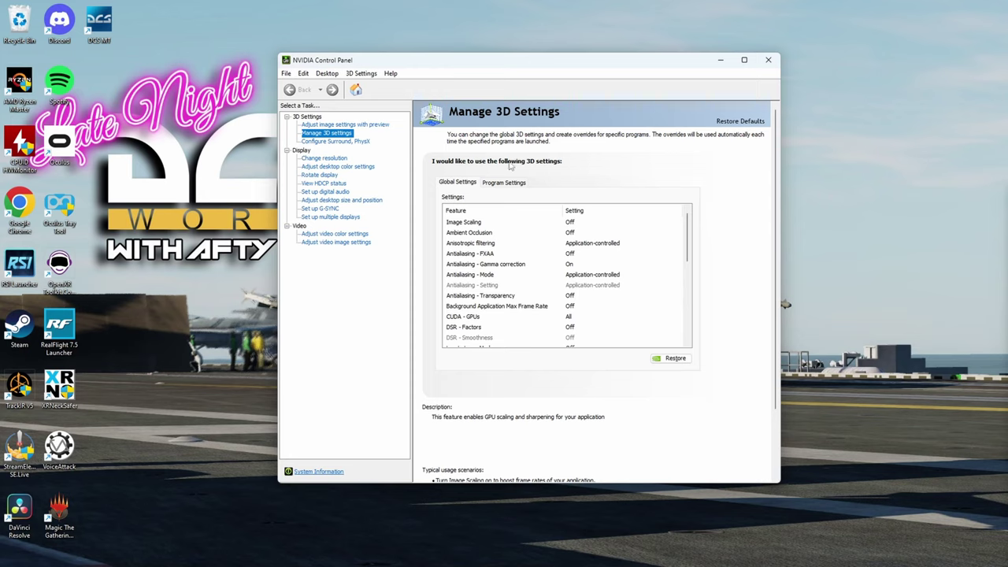
# Step: Open the program-specific 3D settings and check for Digital Combat Simulator: Black Shark (dcs.exe) in the program list
pyautogui.click(516, 184)
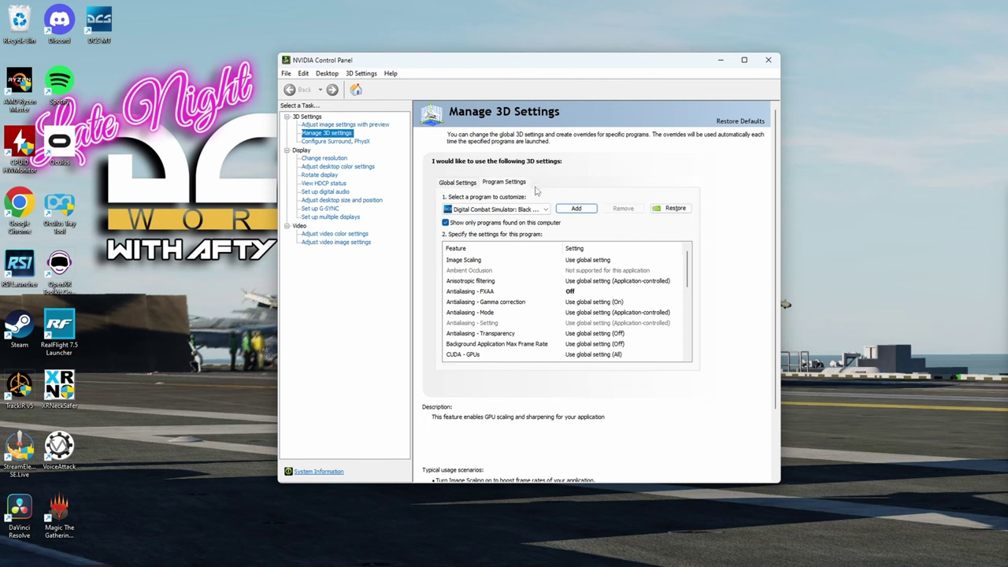
pyautogui.click(544, 209)
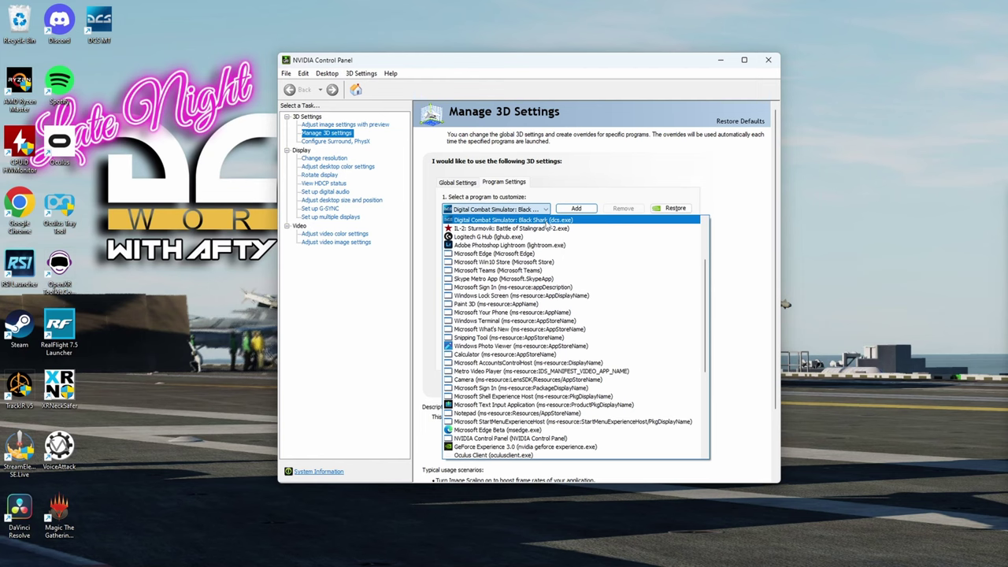
pyautogui.click(557, 193)
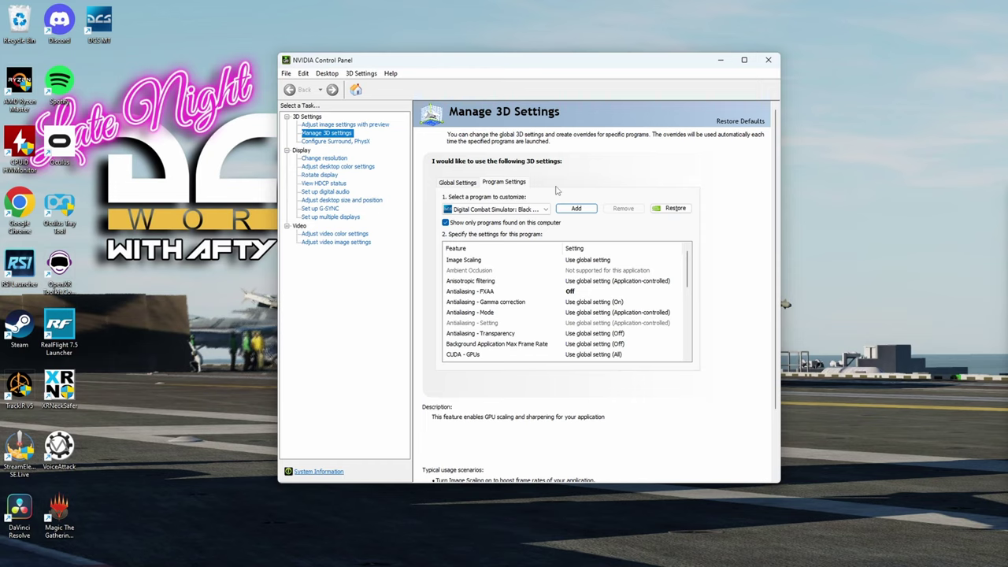
# Step: Review the 3D settings for dcs.exe, from antialiasing through OpenGL rendering GPU, power management and preferred refresh rate to texture filtering
pyautogui.scroll(-1, 557, 190)
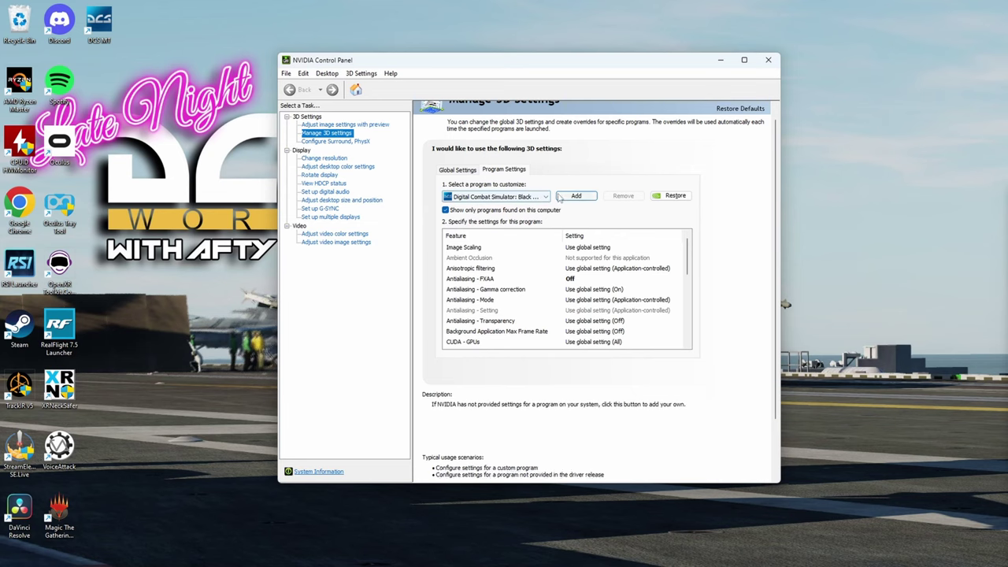
pyautogui.scroll(1, 536, 208)
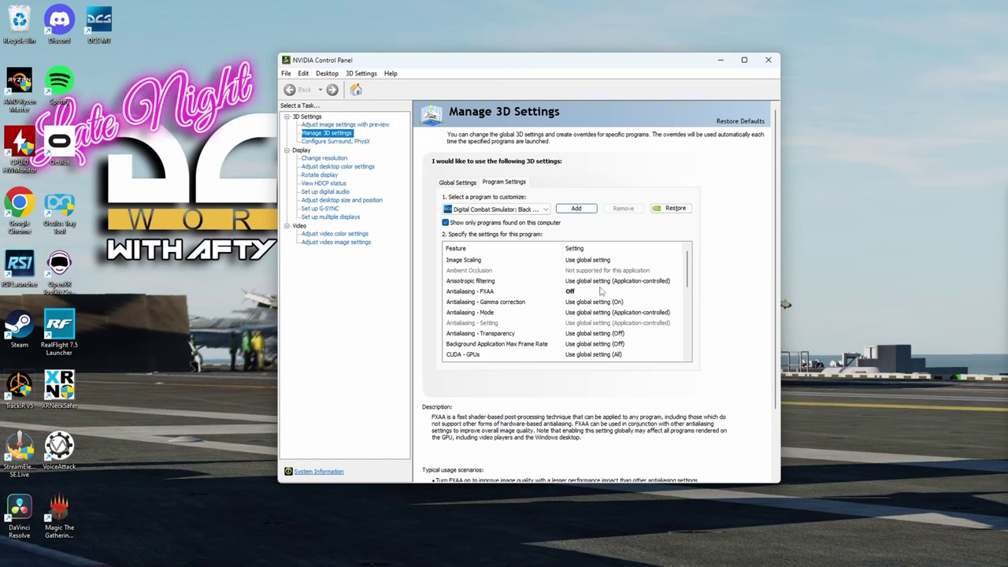
pyautogui.scroll(-3, 595, 296)
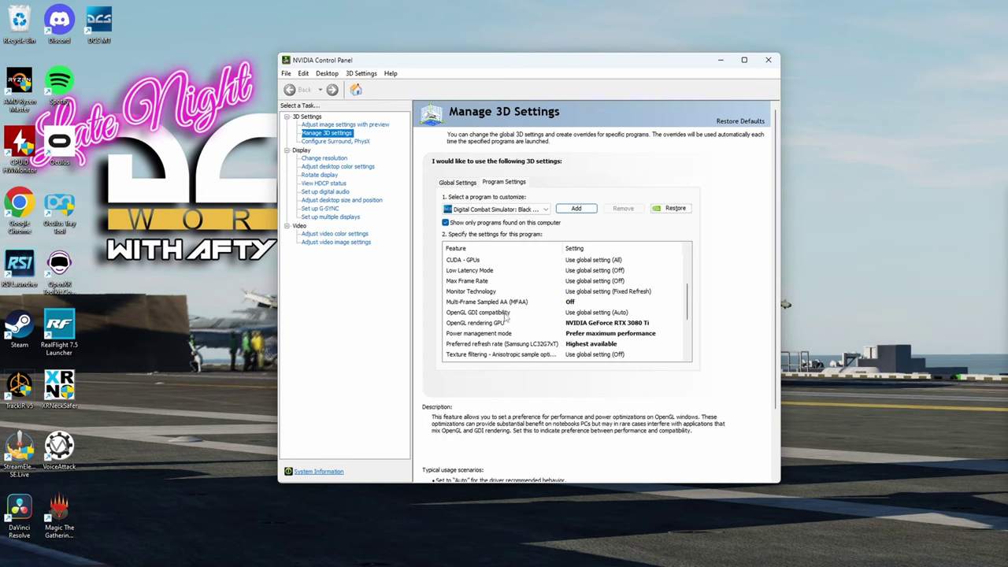
pyautogui.scroll(-1, 577, 307)
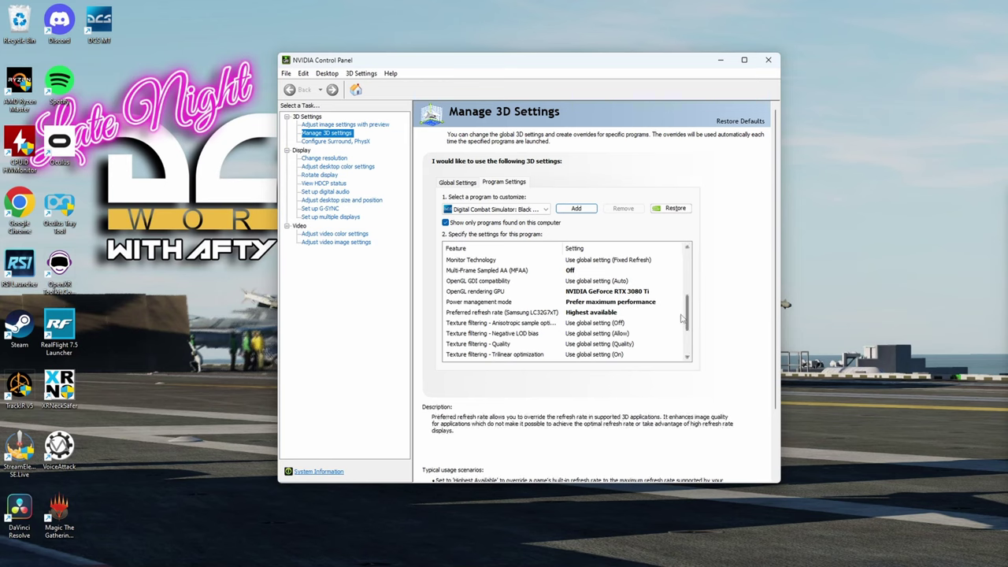
pyautogui.scroll(-2, 651, 327)
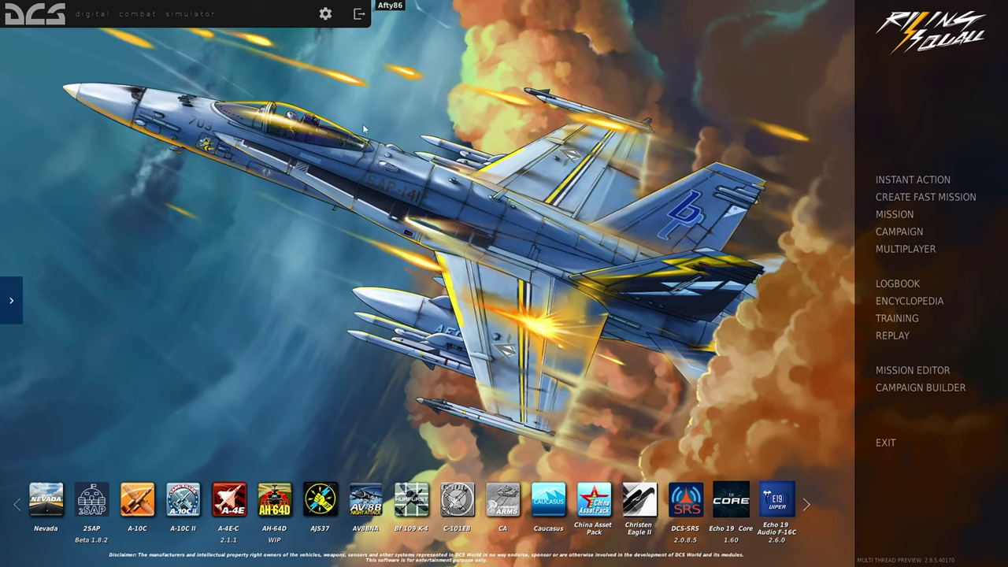
# Step: In DCS World, open the game options and review the System, Gameplay and VR settings
pyautogui.click(327, 17)
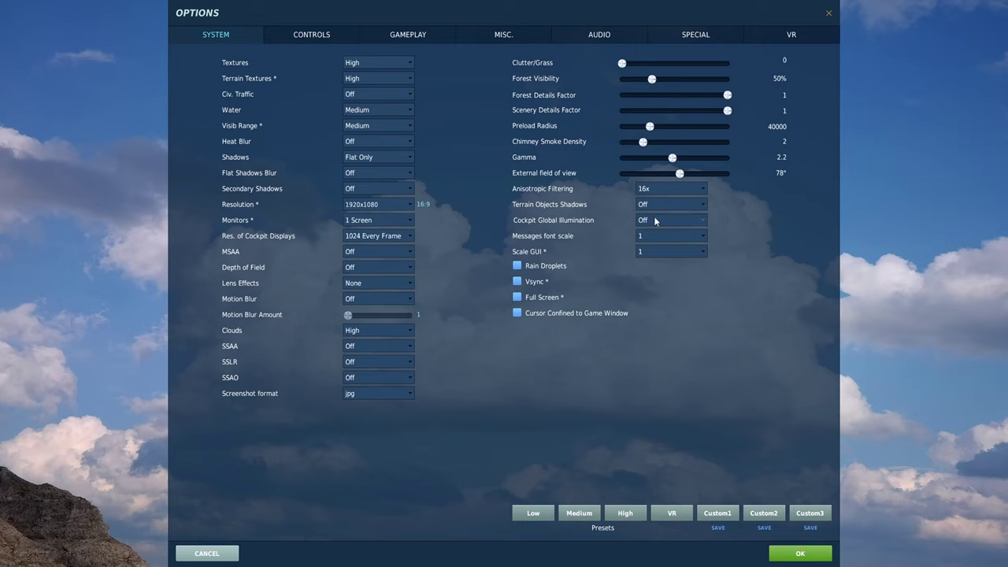
pyautogui.click(429, 40)
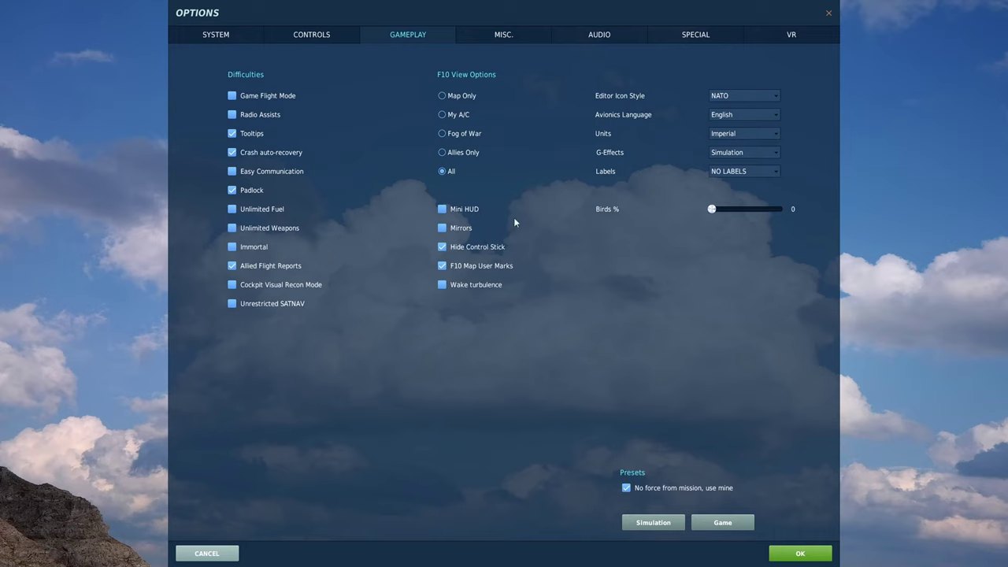
pyautogui.click(786, 33)
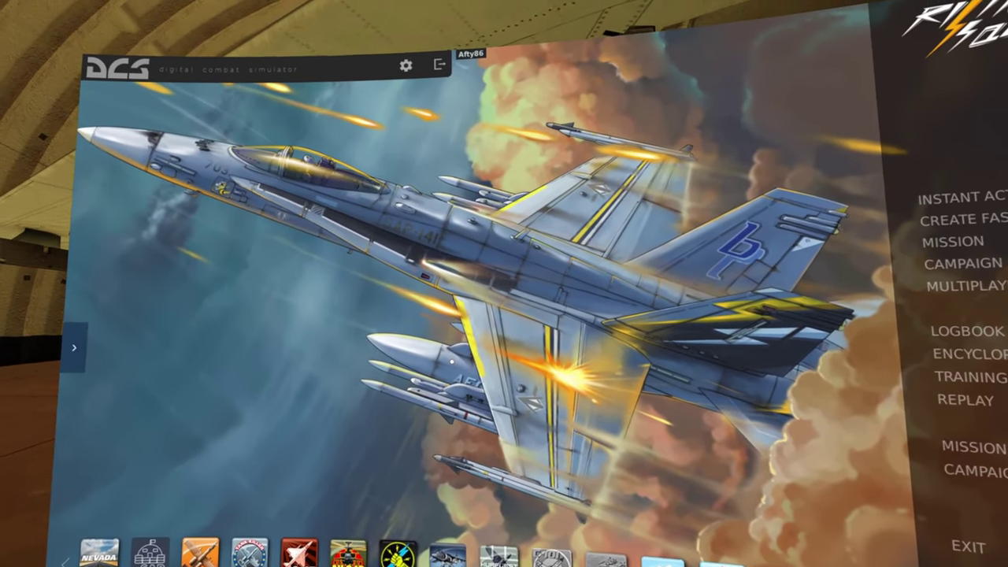
# Step: Open the OpenXR Toolkit overlay menu in the headset and examine its upscaling, sharpness and turbo mode settings
pyautogui.hotkey('ctrl', 'F2')
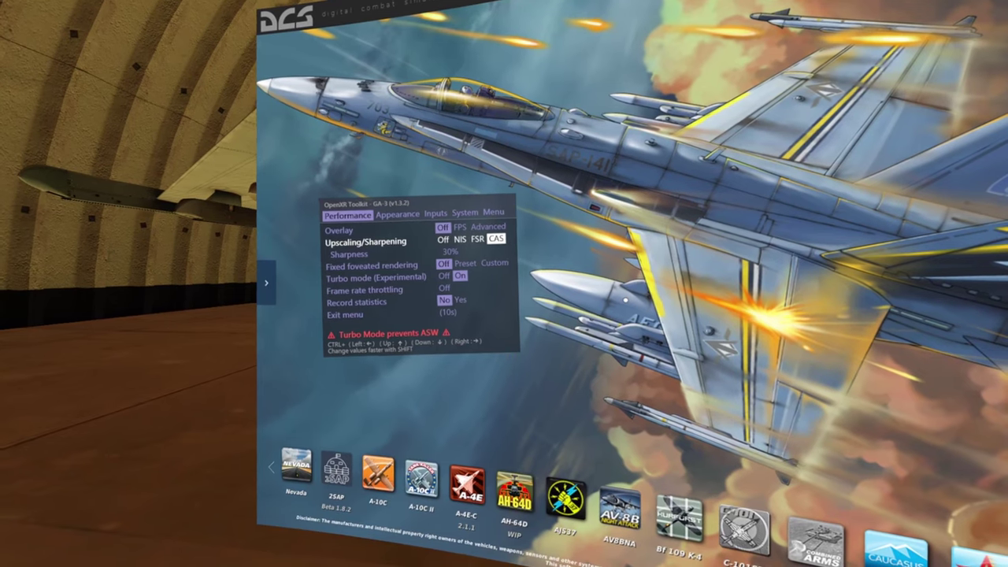
pyautogui.hotkey('ctrl', 'Down')
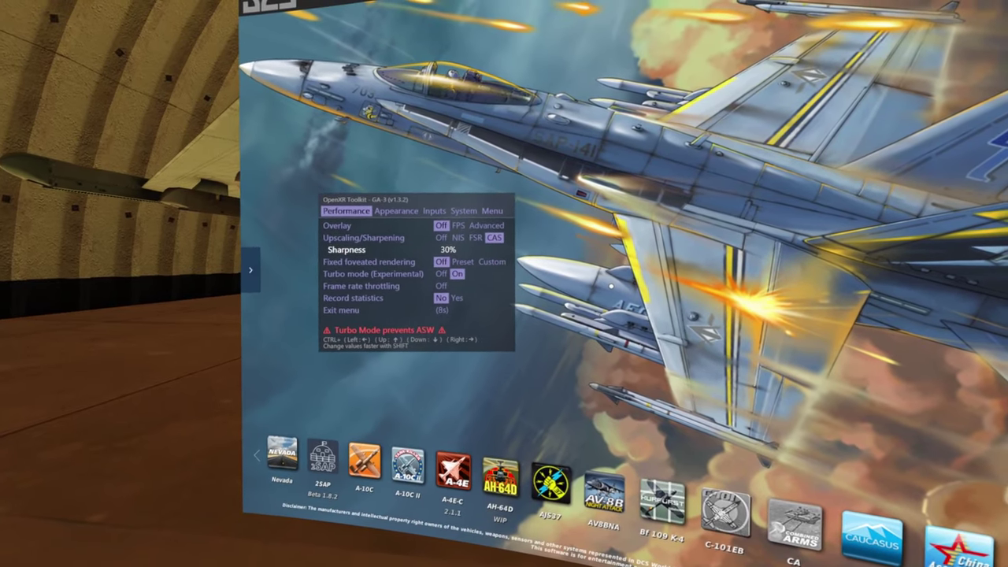
pyautogui.hotkey('ctrl', 'Down')
pyautogui.hotkey('ctrl', 'Down')
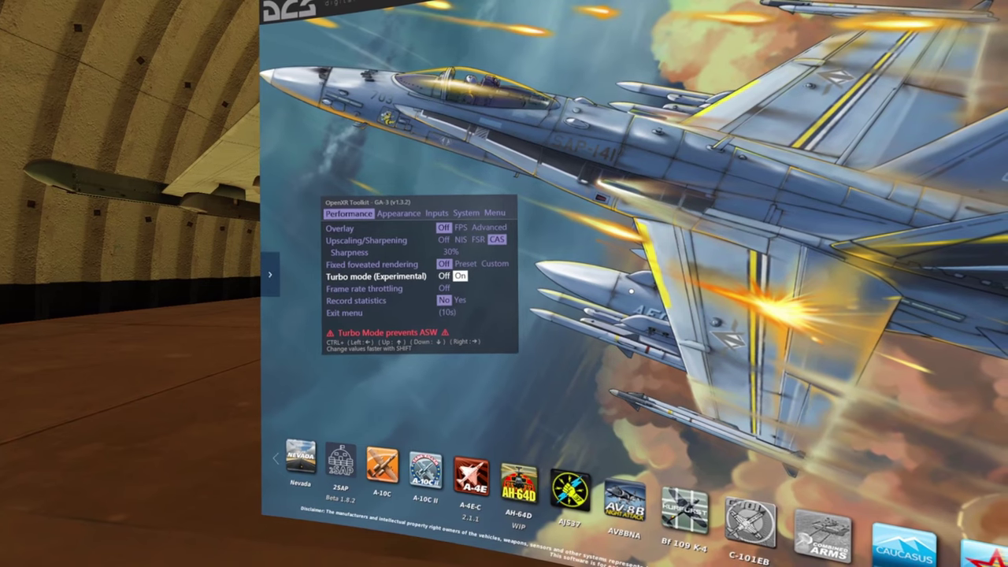
pyautogui.hotkey('ctrl', 'Up')
pyautogui.hotkey('ctrl', 'Up')
pyautogui.hotkey('ctrl', 'Up')
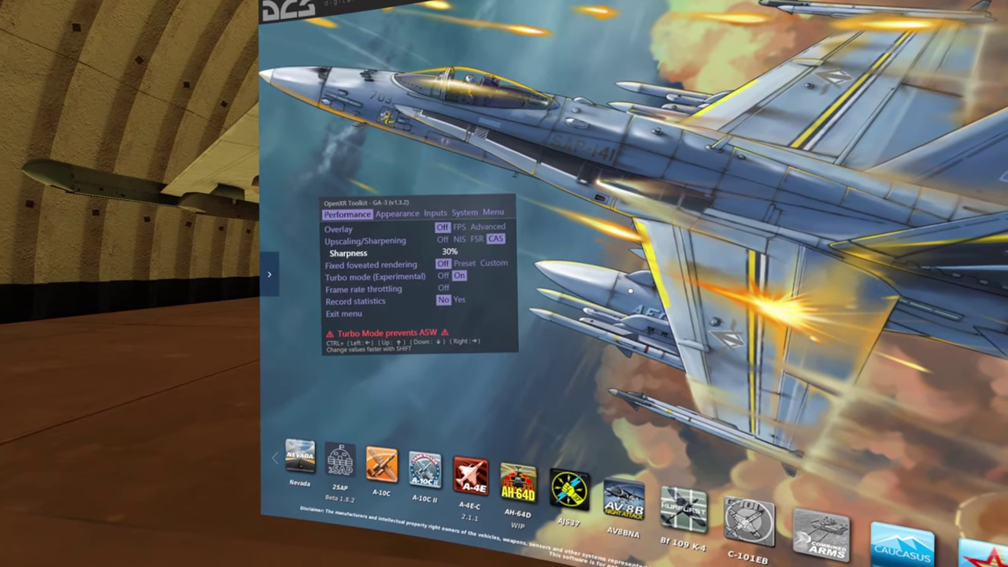
pyautogui.hotkey('ctrl', 'Right')
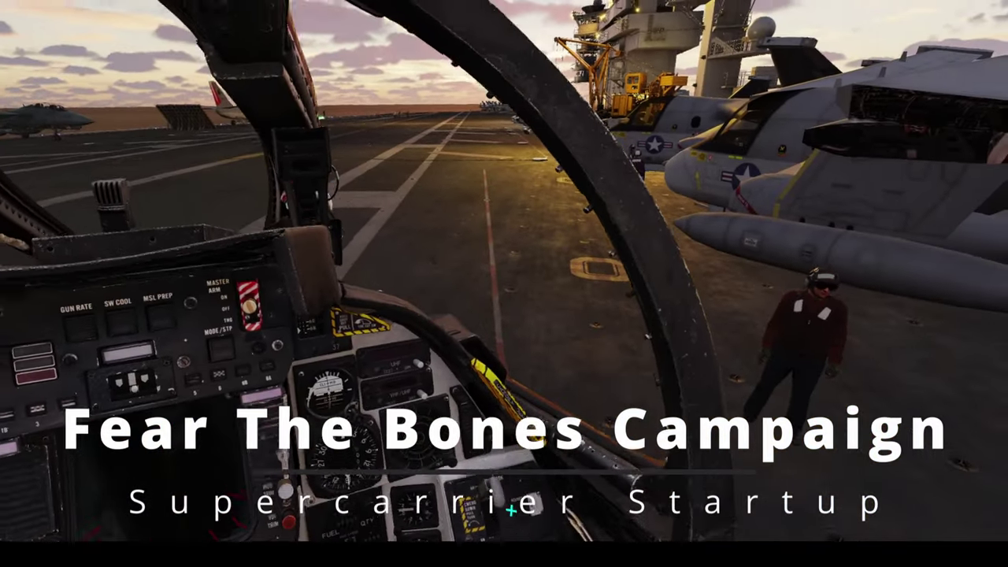
# Step: Bring up the ground crew communications menu from the cockpit on the carrier deck and check its commands
pyautogui.press('\\')
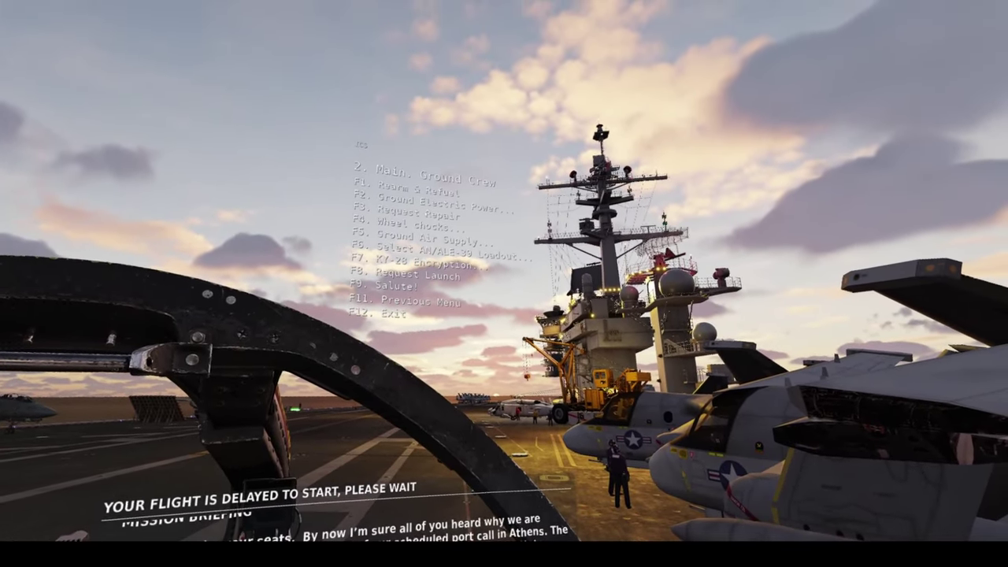
pyautogui.press('F1')
pyautogui.press('\\')
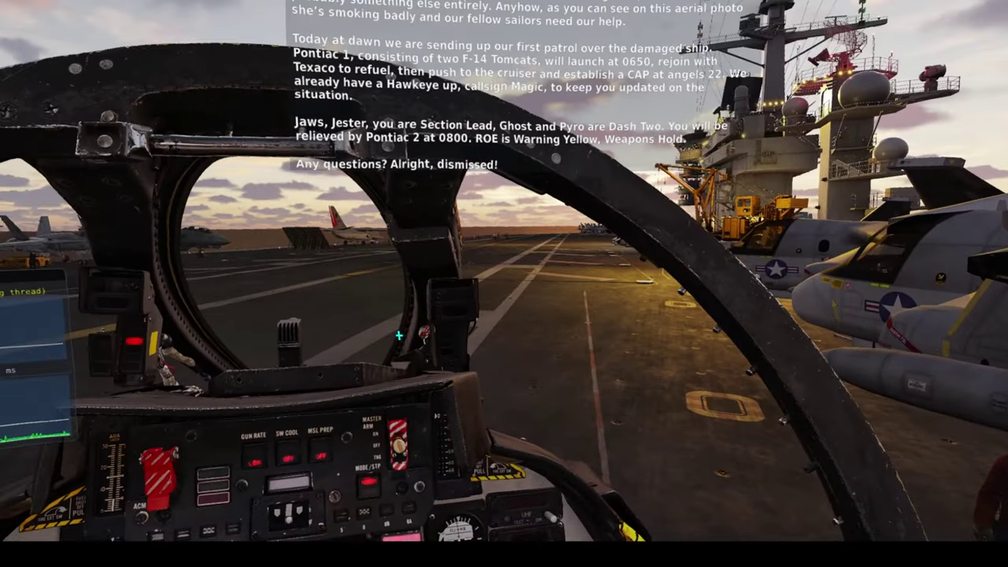
pyautogui.press('a')
pyautogui.press('a')
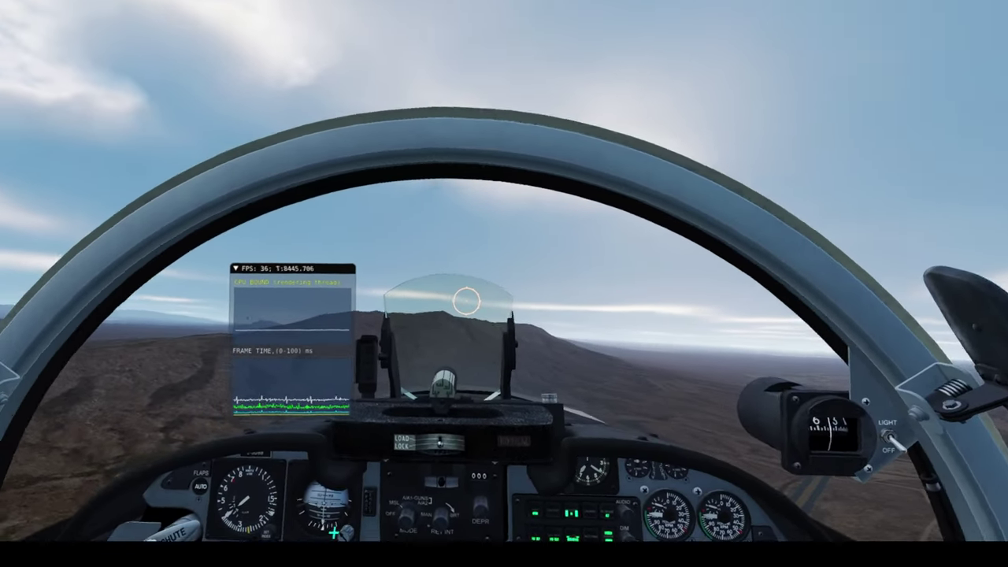
pyautogui.press('\\')
pyautogui.press('F2')
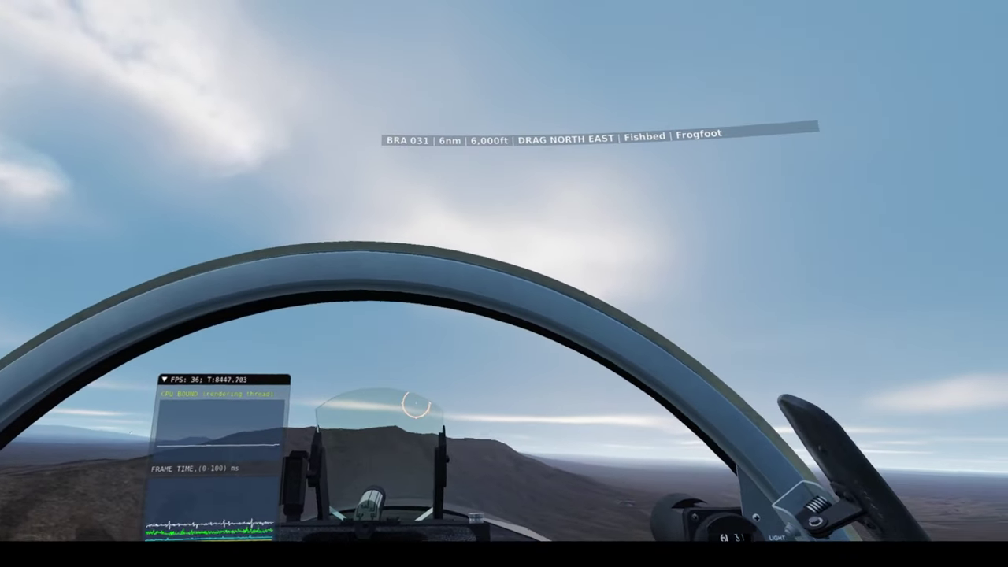